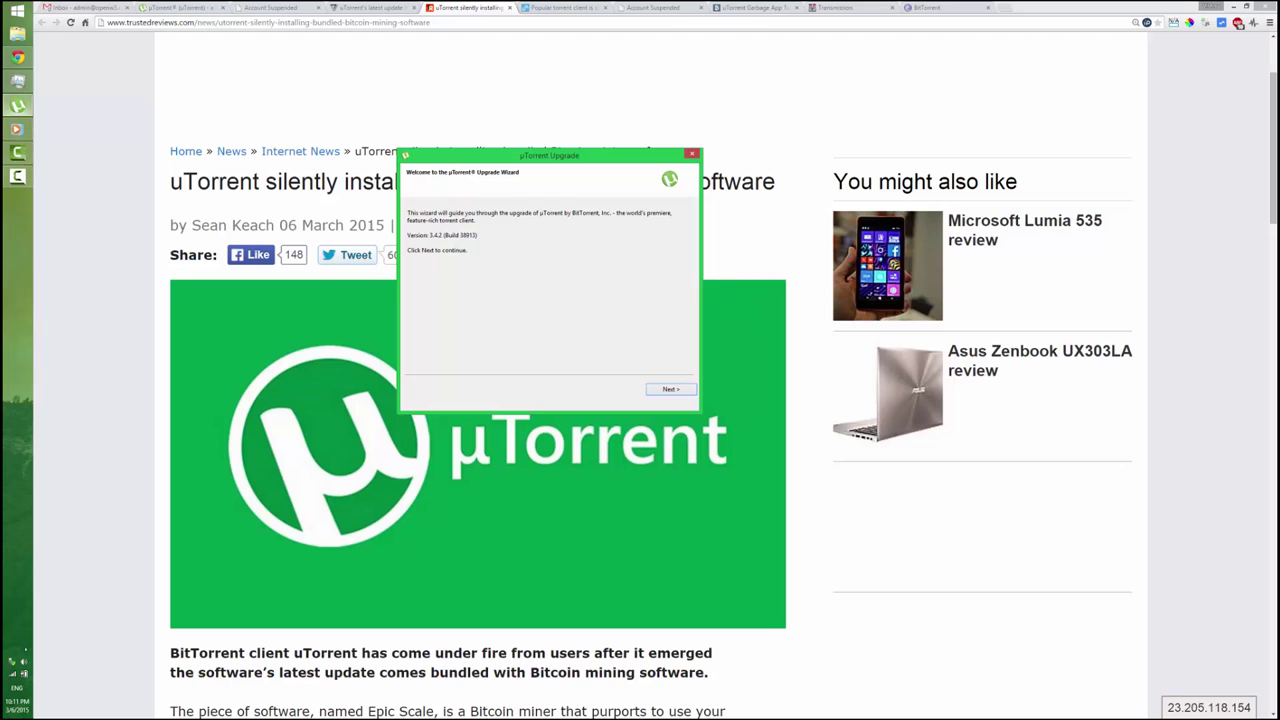
Switch from Chrome to Task Manager, which lists two uTorrent (32 bit) processes.
{"action": "left_click", "coordinate": [17, 80]}
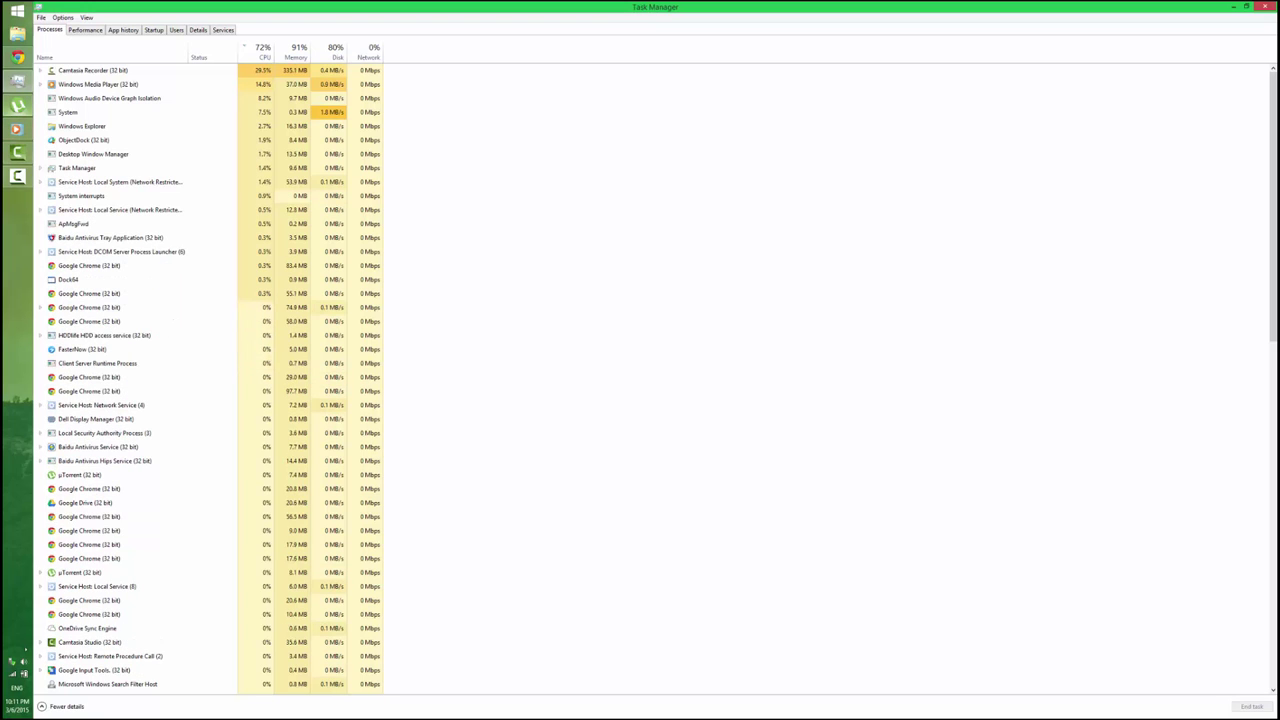
Focus the µTorrent Upgrade wizard and move past the welcome page to the Epic Scale offer.
{"action": "mouse_move", "coordinate": [16, 104]}
{"action": "left_click", "coordinate": [95, 105]}
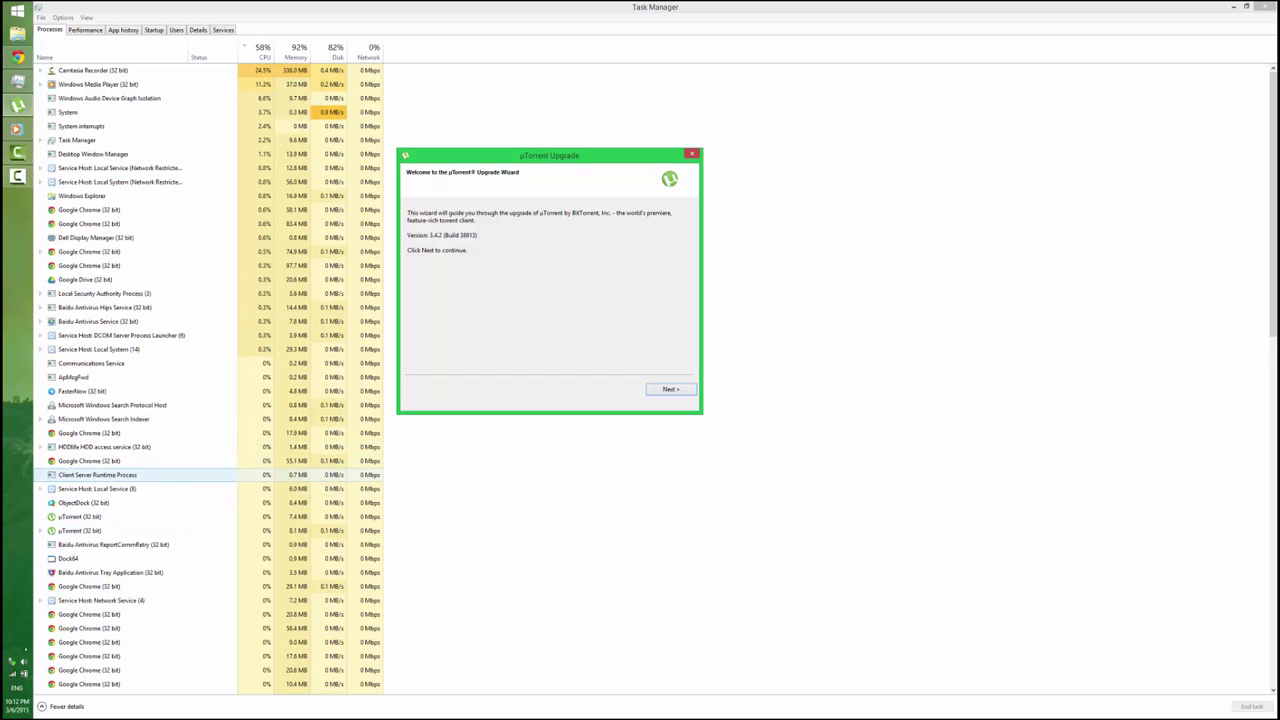
{"action": "key", "text": "Return"}
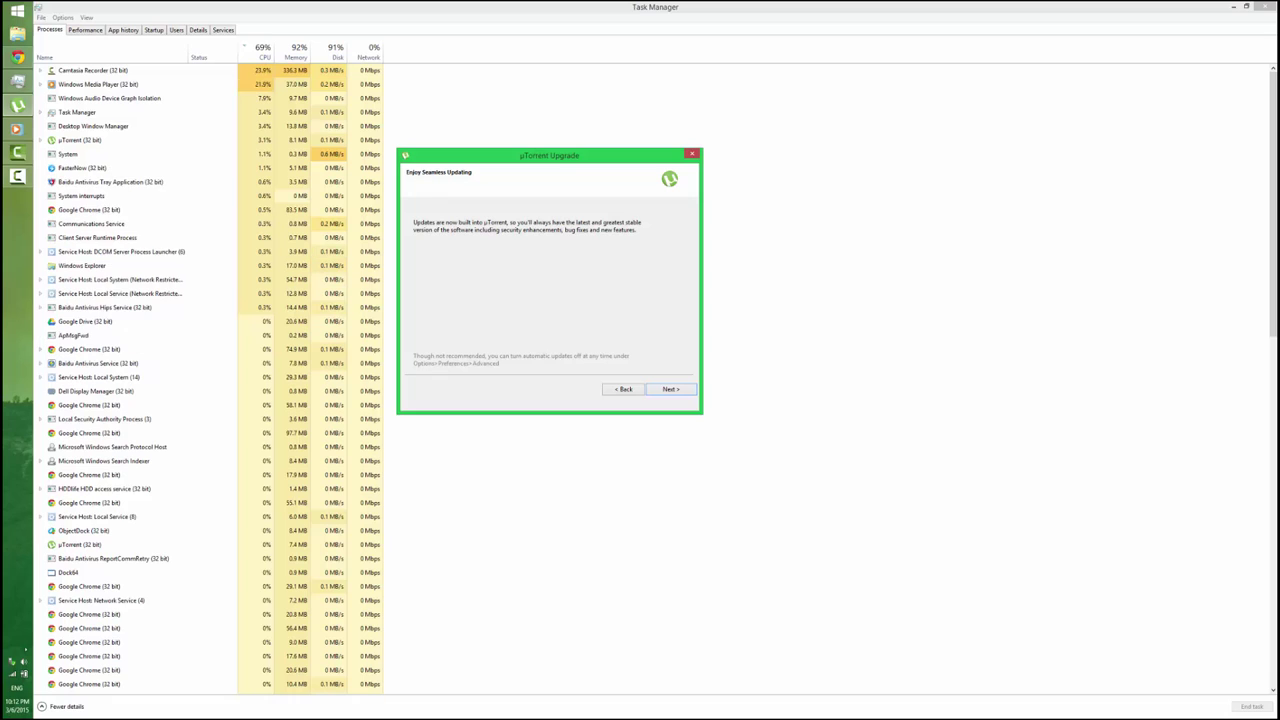
{"action": "key", "text": "Return"}
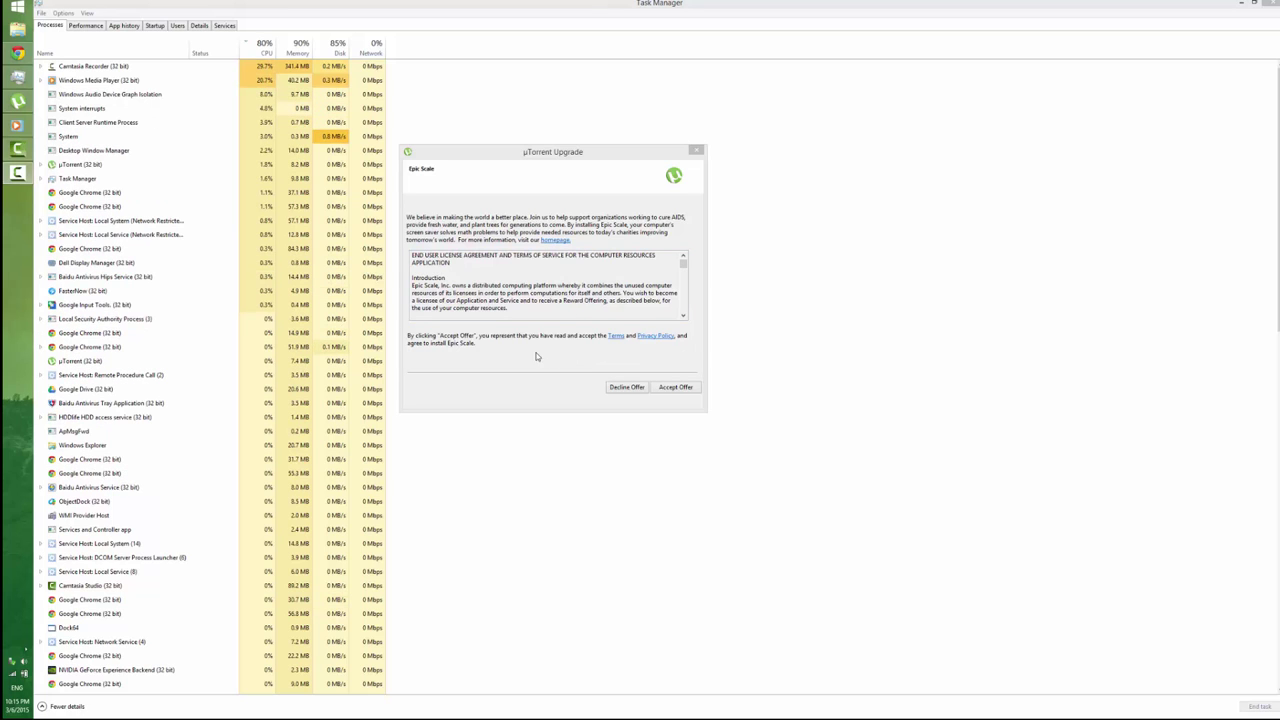
Accept the Epic Scale offer, decline Wajam, and complete the uTorrent upgrade.
{"action": "left_click", "coordinate": [675, 387]}
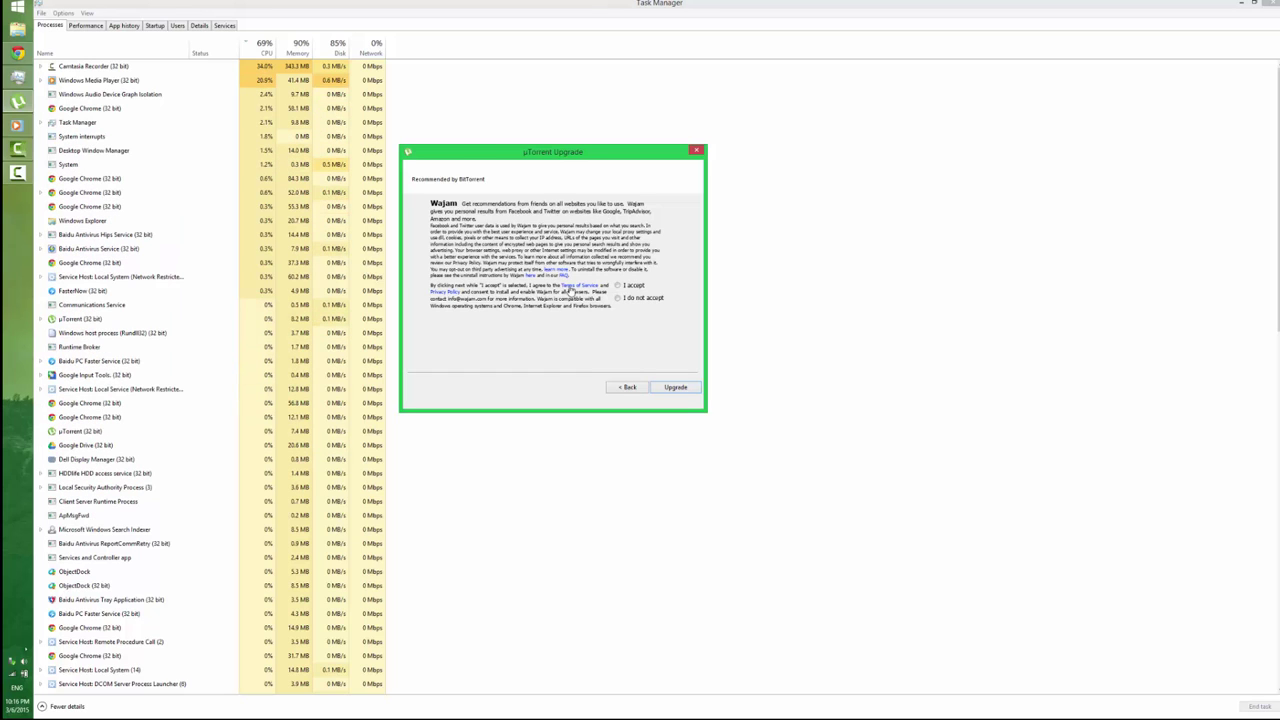
{"action": "left_click", "coordinate": [617, 297]}
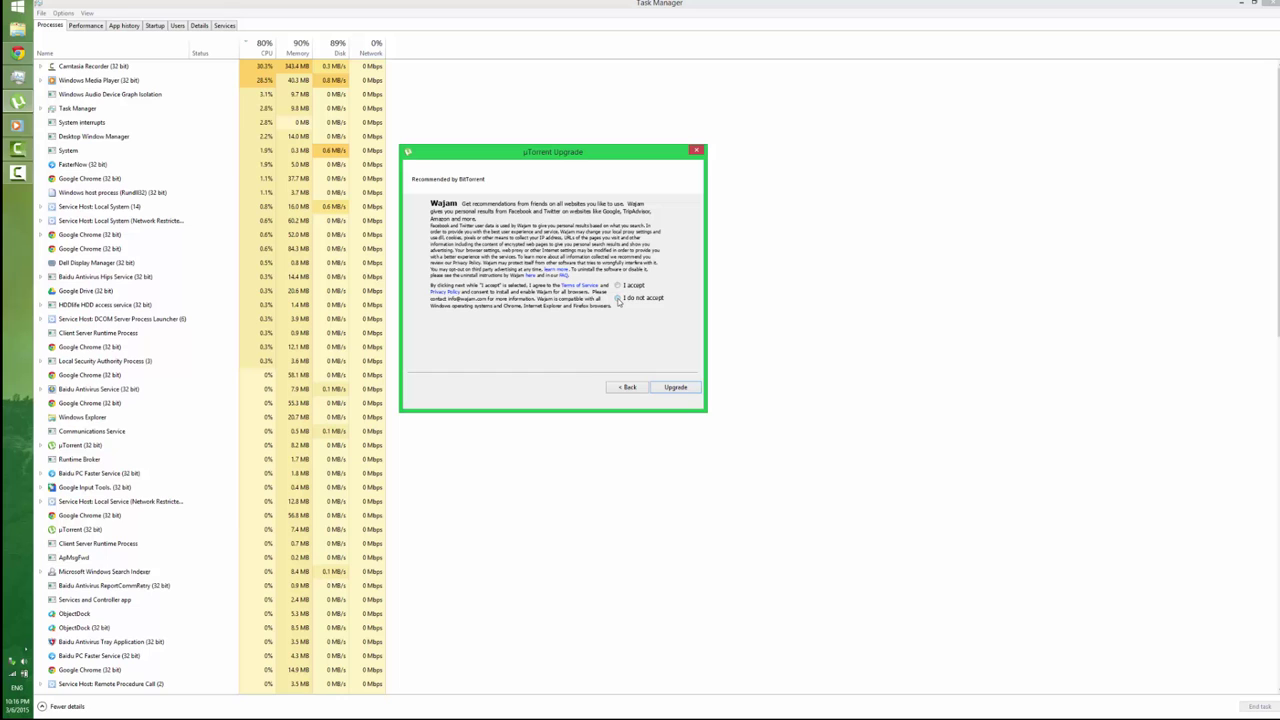
{"action": "left_click", "coordinate": [672, 388]}
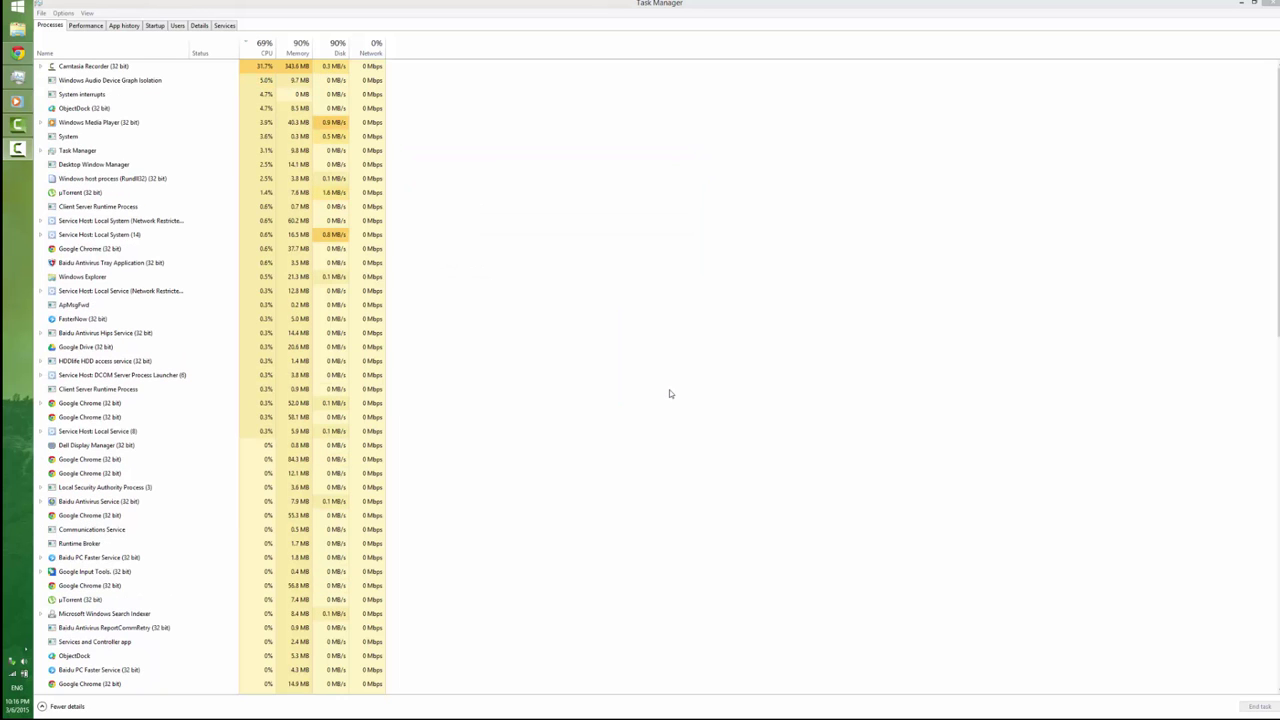
Make Task Manager active to watch EpicScale module's CPU use.
{"action": "left_click", "coordinate": [574, 374]}
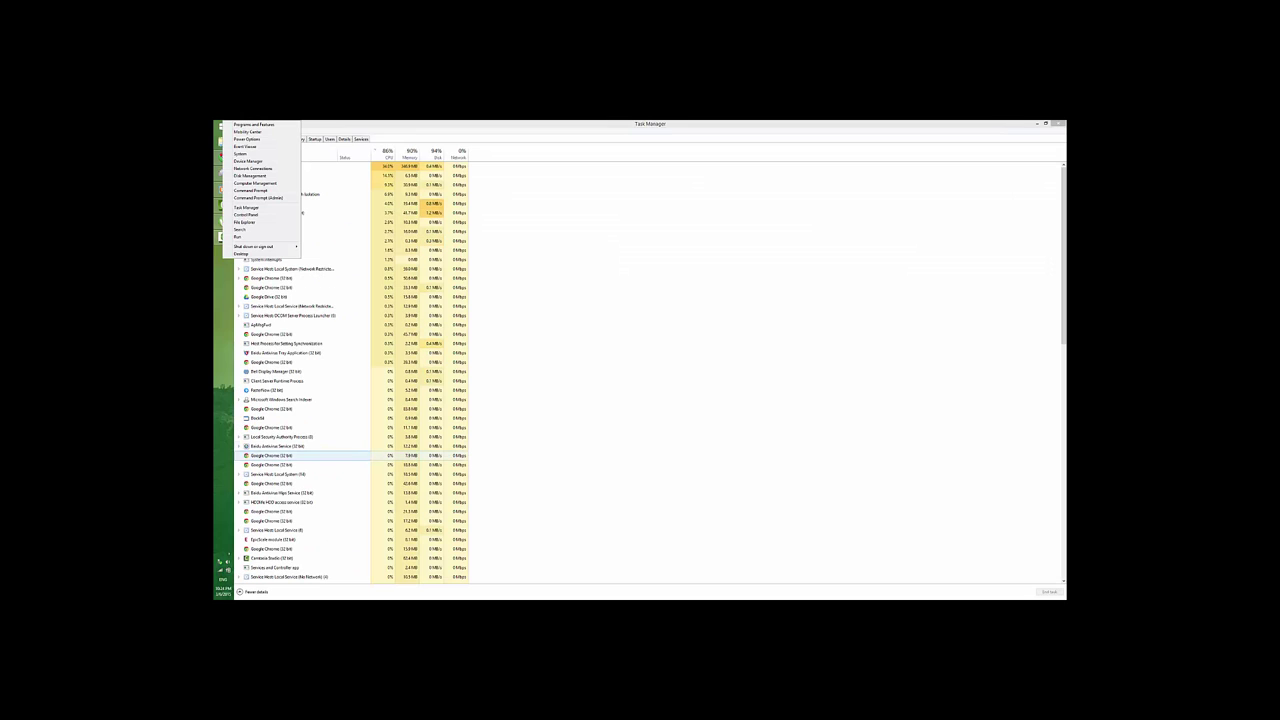
Exit µTorrent from its hidden tray icon and confirm quitting.
{"action": "key", "text": "Escape"}
{"action": "left_click", "coordinate": [229, 554]}
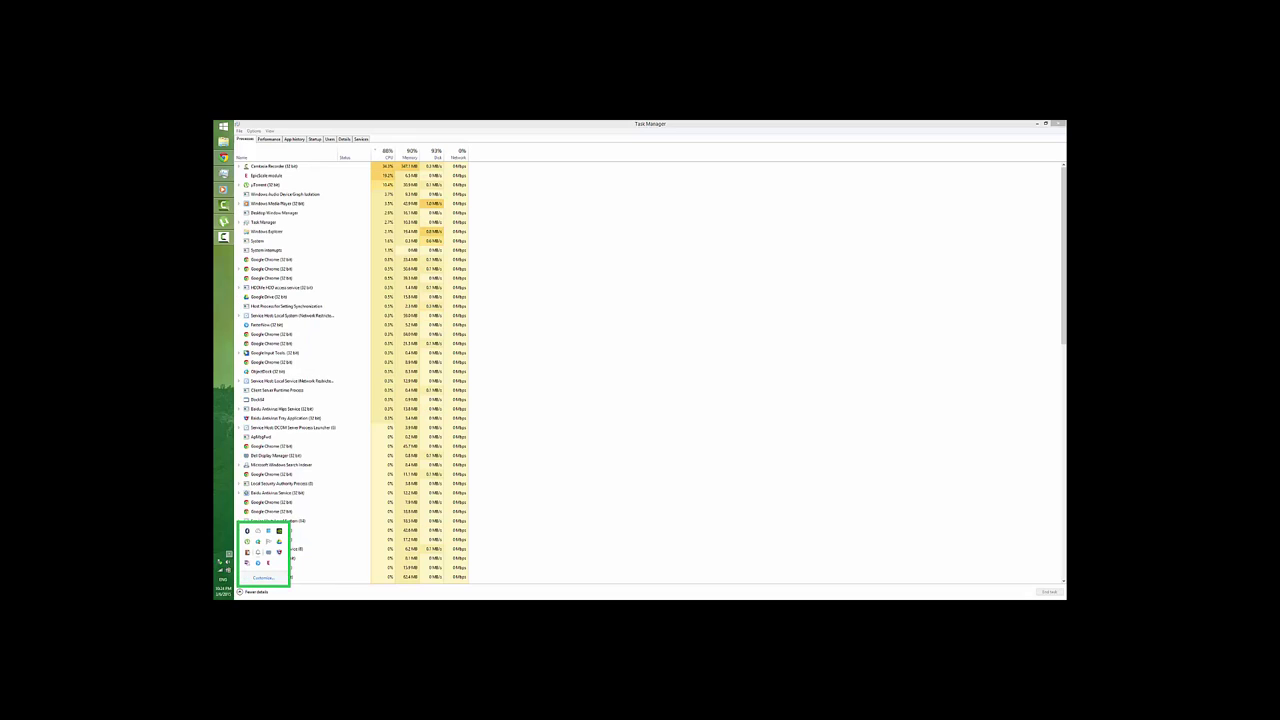
{"action": "right_click", "coordinate": [247, 541]}
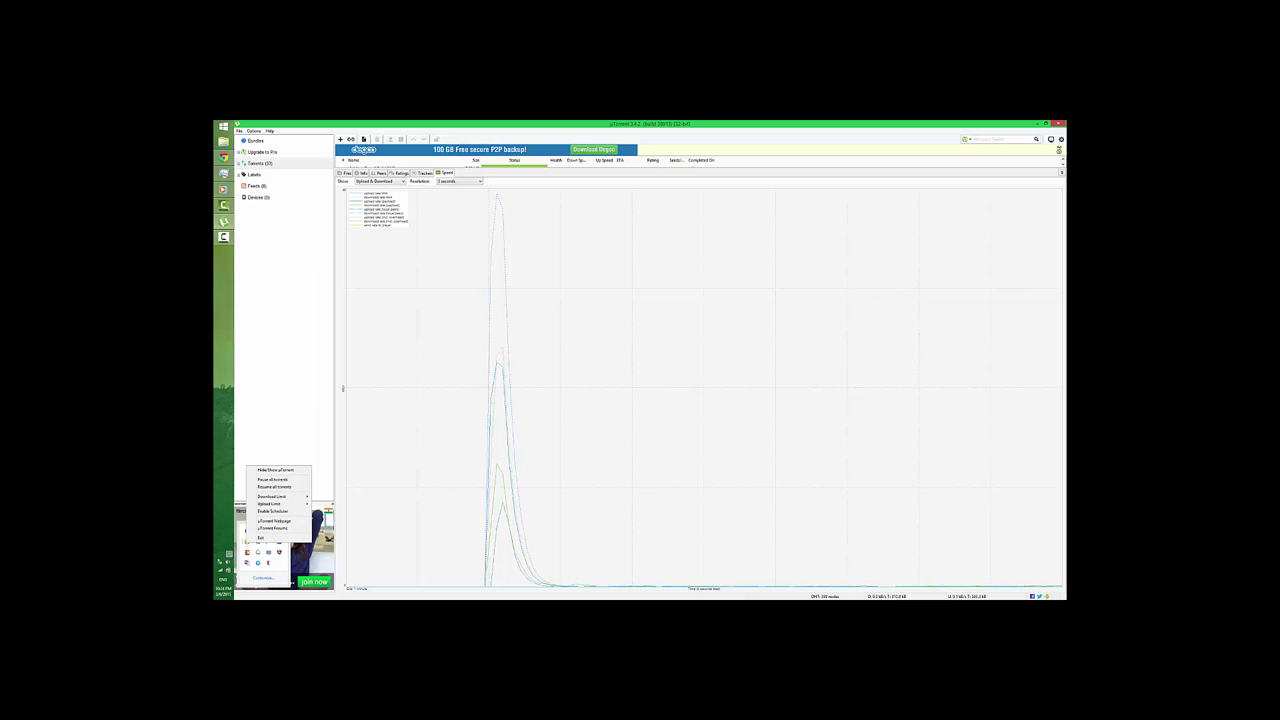
{"action": "left_click", "coordinate": [261, 538]}
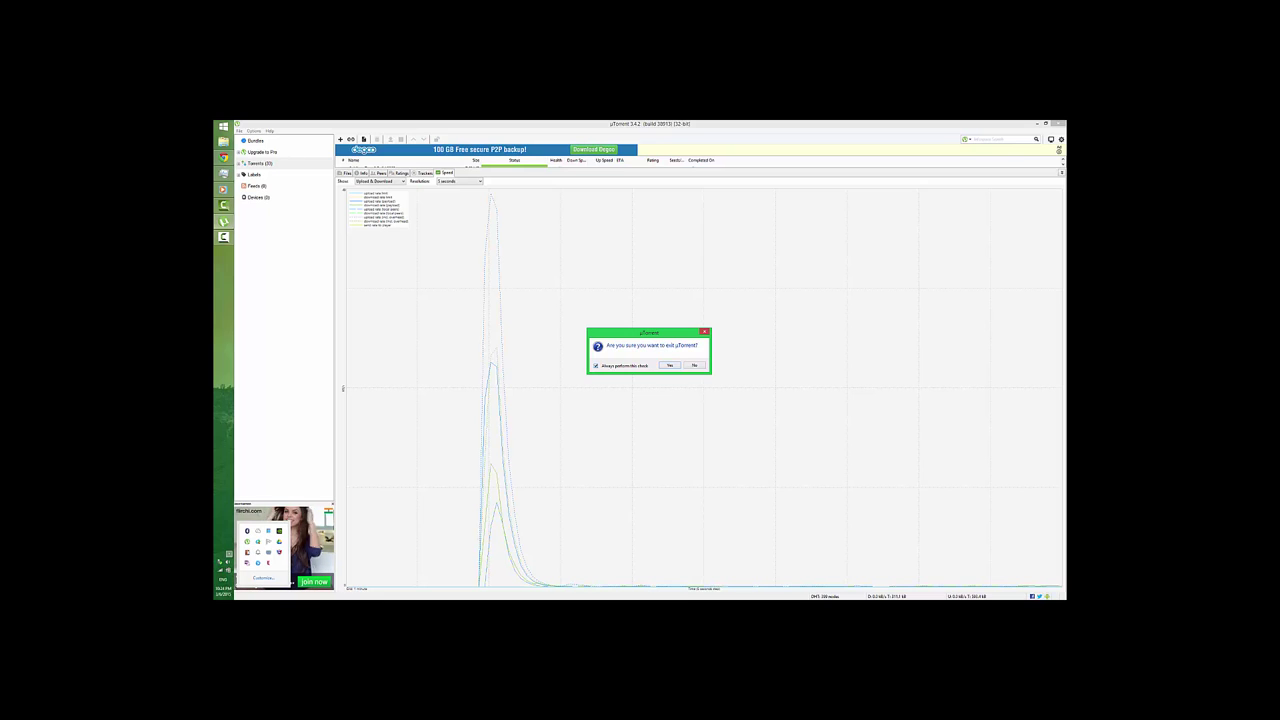
{"action": "key", "text": "Return"}
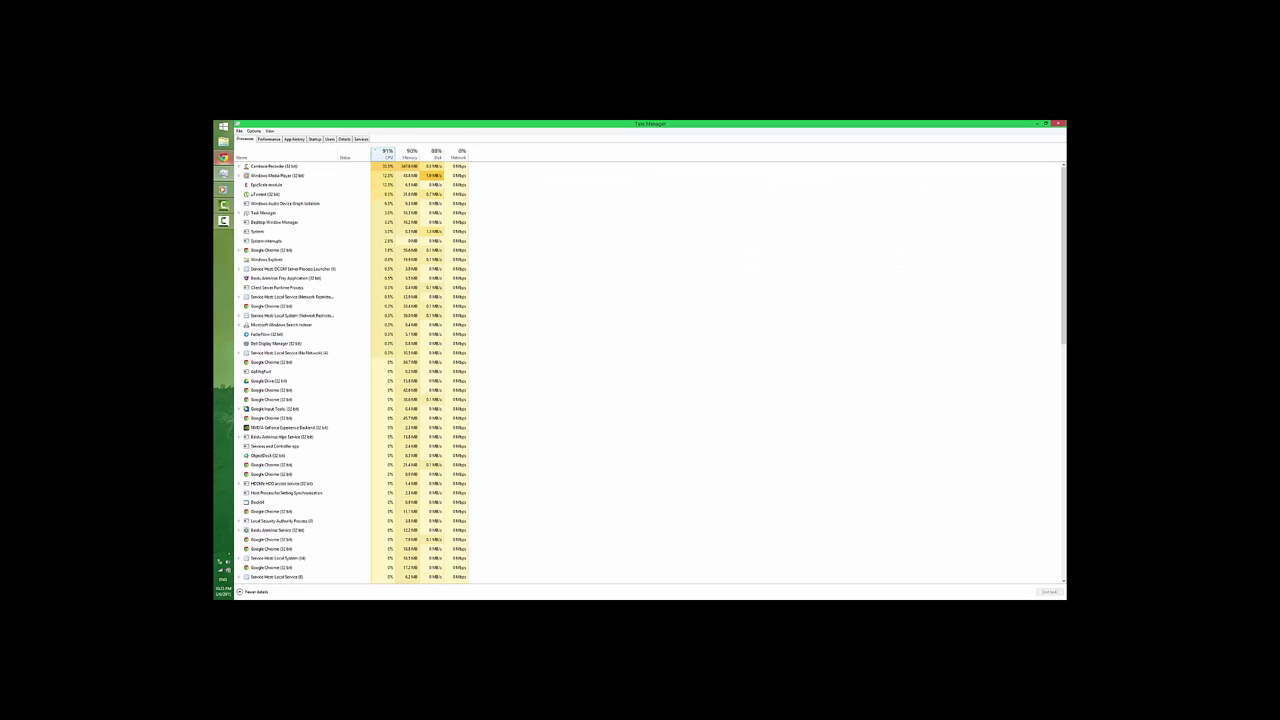
Open Control Panel from the Win+X shortcut menu.
{"action": "key", "text": "super+x"}
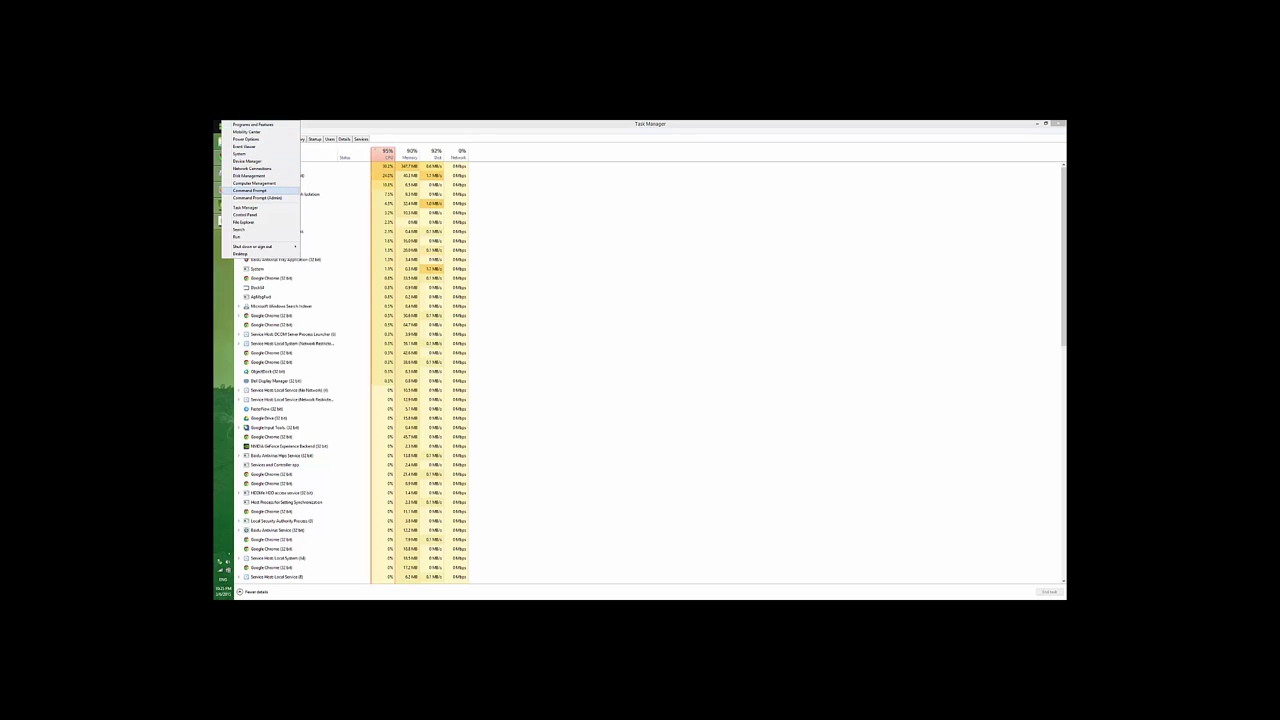
{"action": "key", "text": "Down"}
{"action": "key", "text": "Down"}
{"action": "key", "text": "Down"}
{"action": "key", "text": "Down"}
{"action": "key", "text": "Return"}
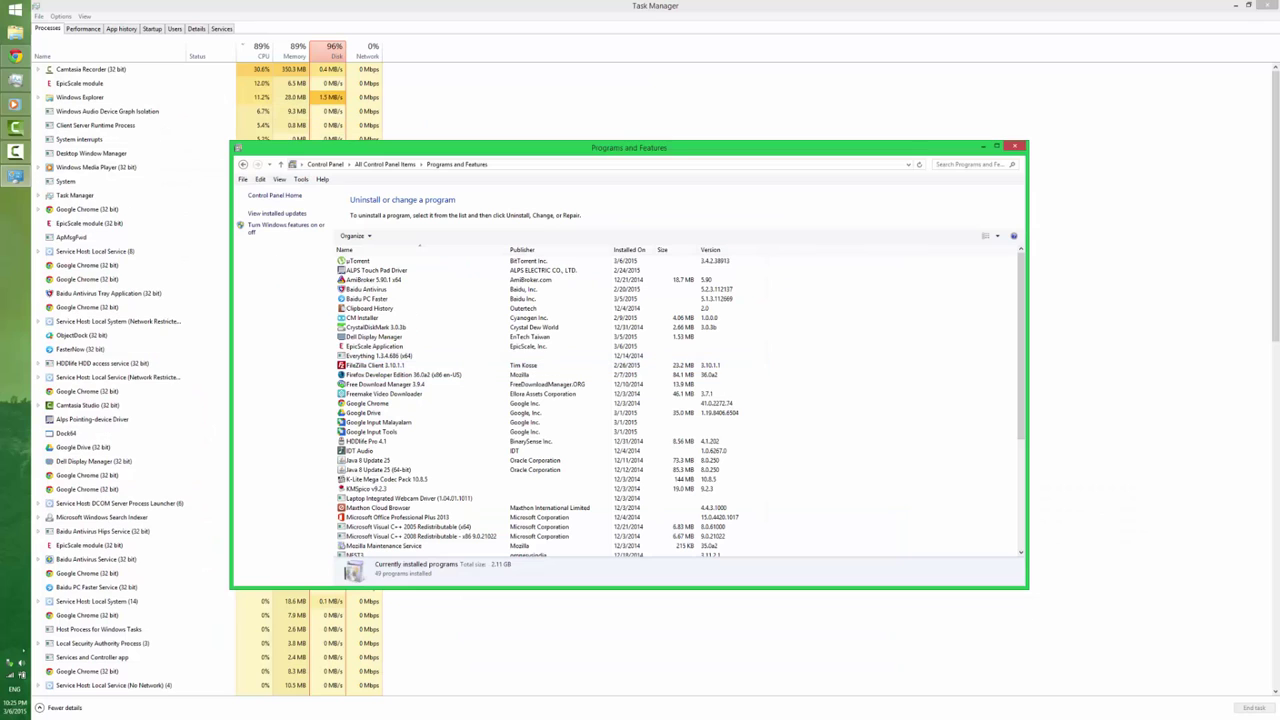
Uninstall µTorrent from Programs and Features with Remove settings ticked.
{"action": "left_click", "coordinate": [357, 260]}
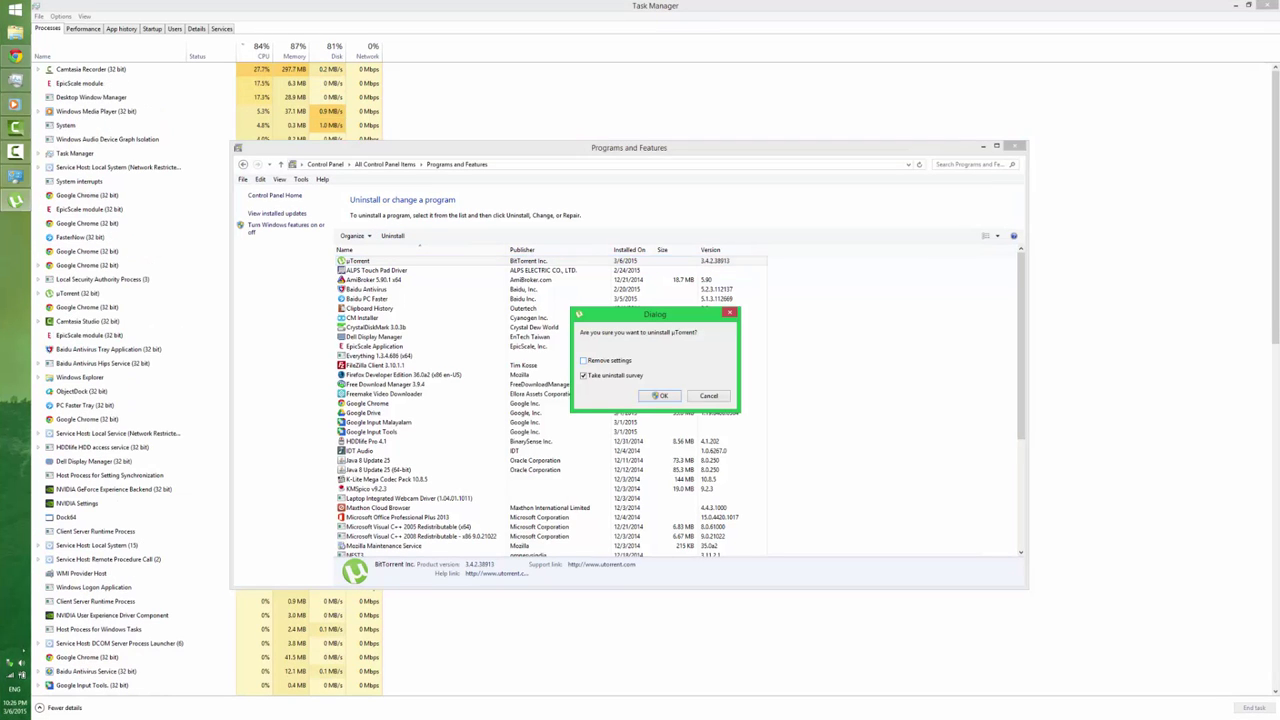
{"action": "left_click", "coordinate": [583, 360]}
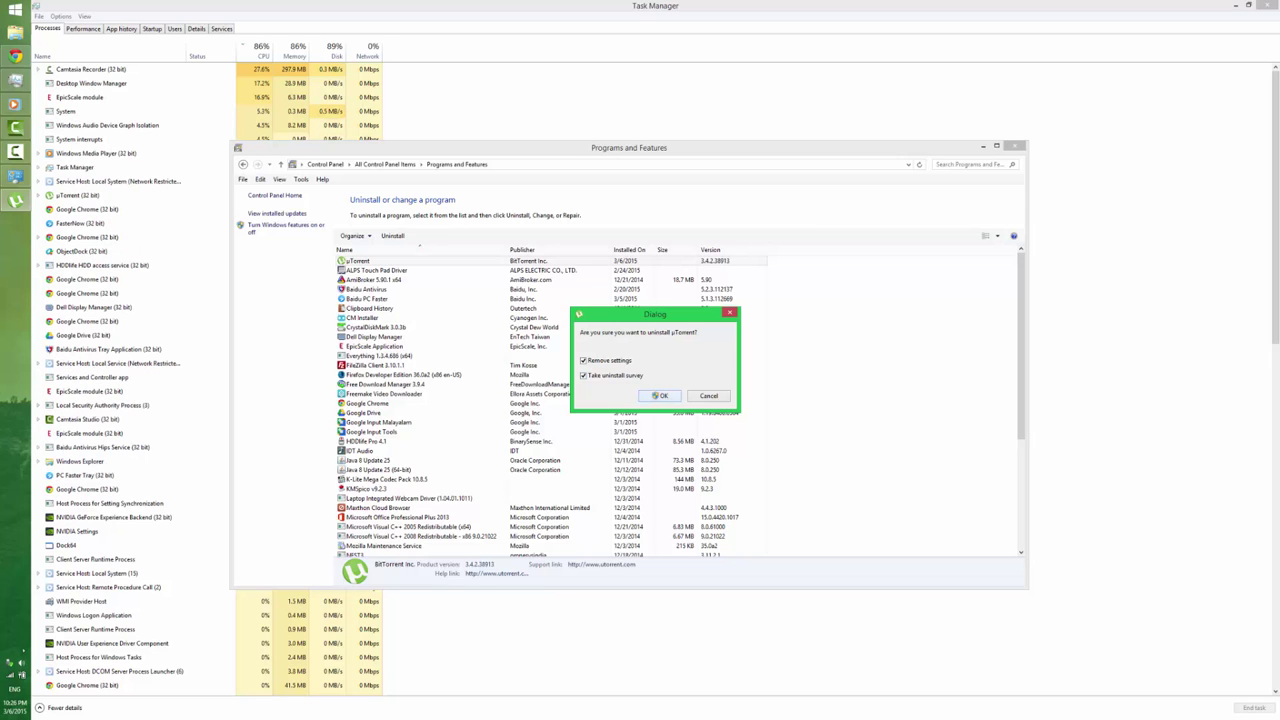
{"action": "left_click", "coordinate": [660, 396]}
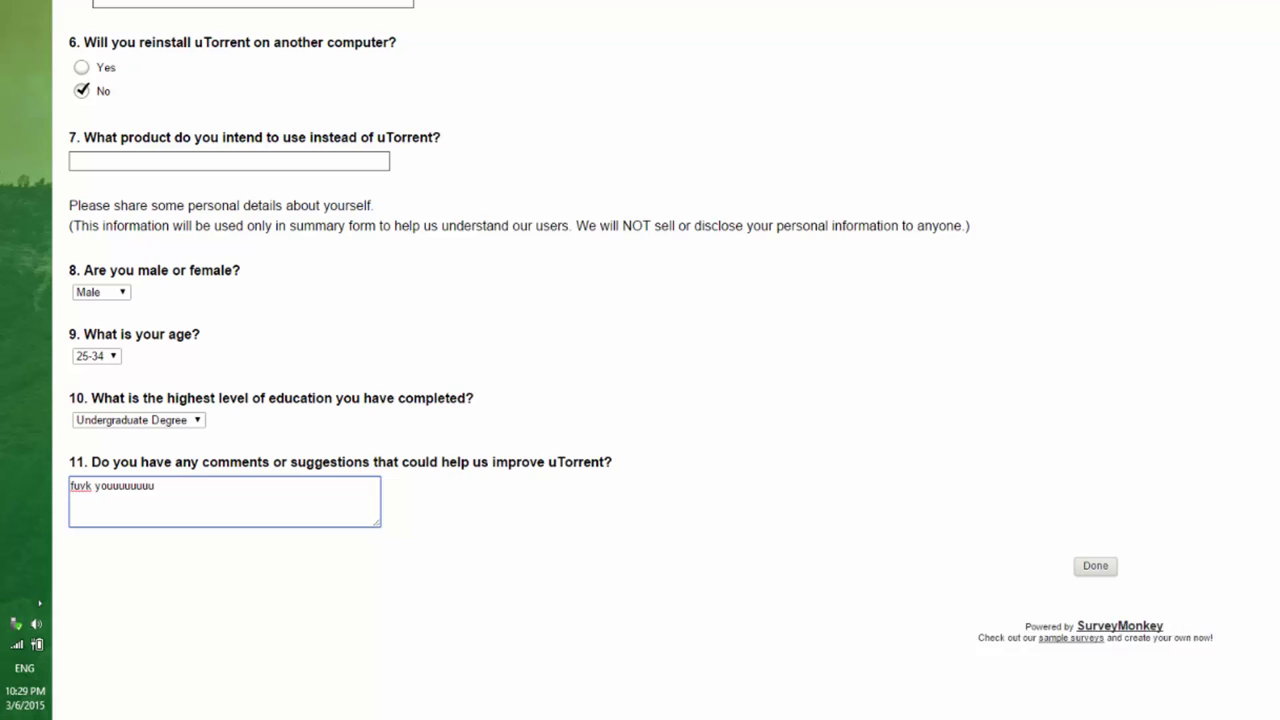
Scroll through the uTorrent uninstall feedback survey.
{"action": "scroll", "coordinate": [640, 360], "scroll_direction": "down", "scroll_amount": 1}
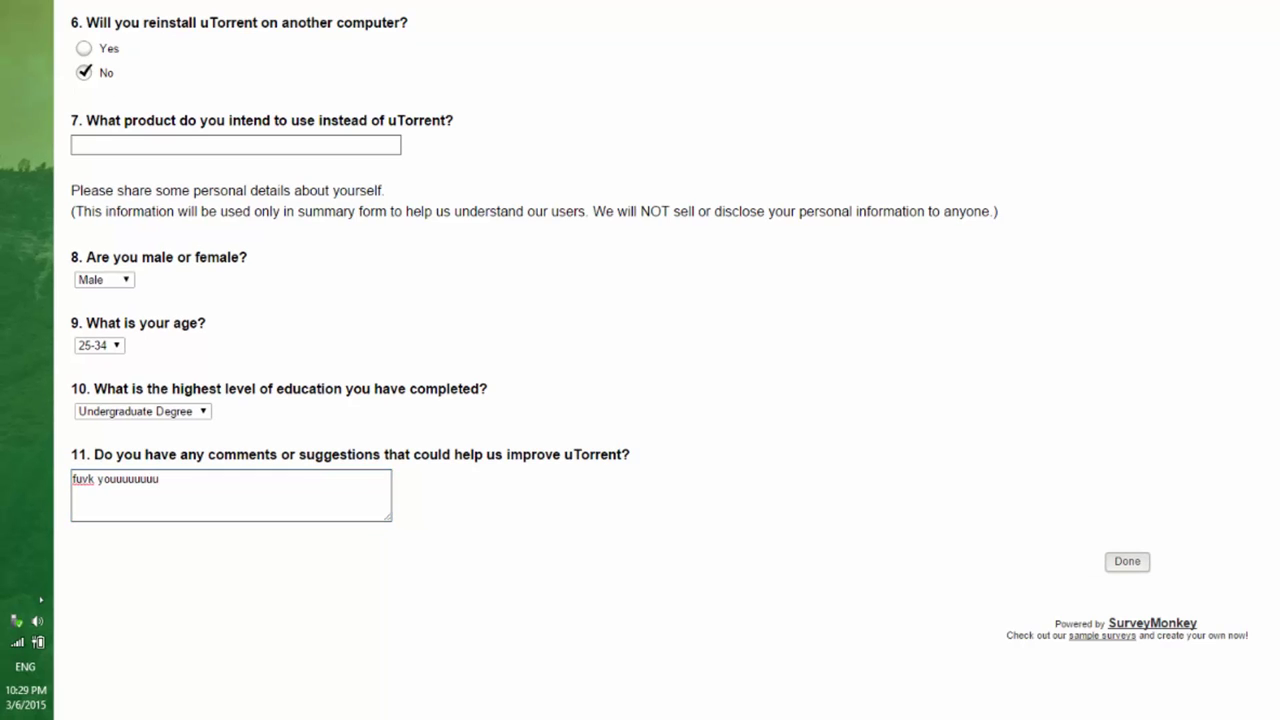
{"action": "scroll", "coordinate": [640, 360], "scroll_direction": "down", "scroll_amount": 1}
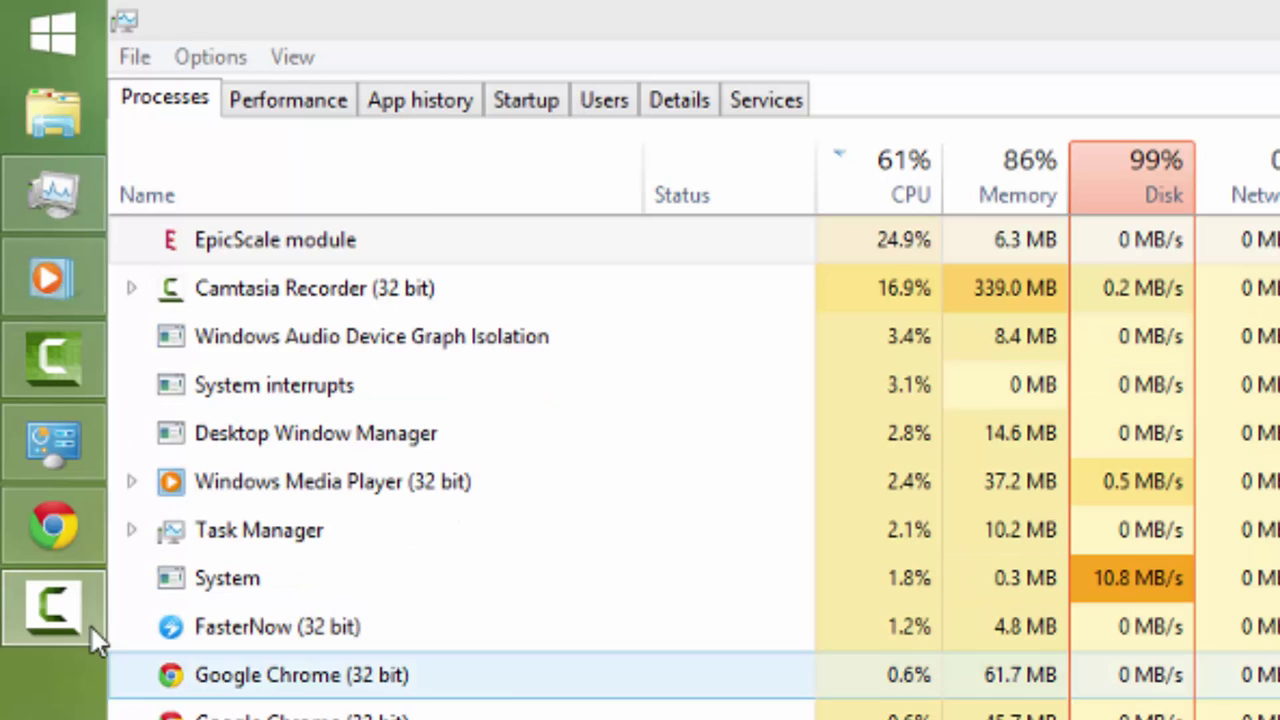
Bring Programs and Features back in front of Task Manager.
{"action": "left_click", "coordinate": [12, 446]}
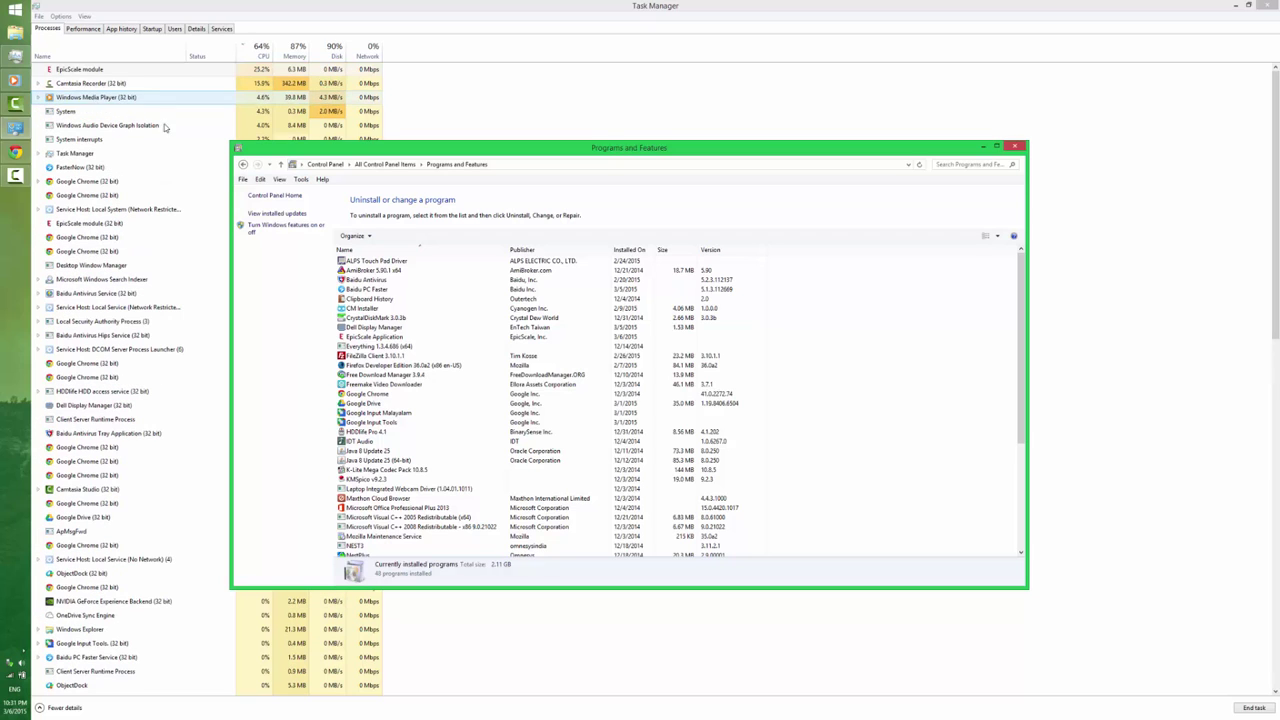
Remove EpicScale Application through Uninstall/Change and confirm with OK.
{"action": "left_click", "coordinate": [398, 337]}
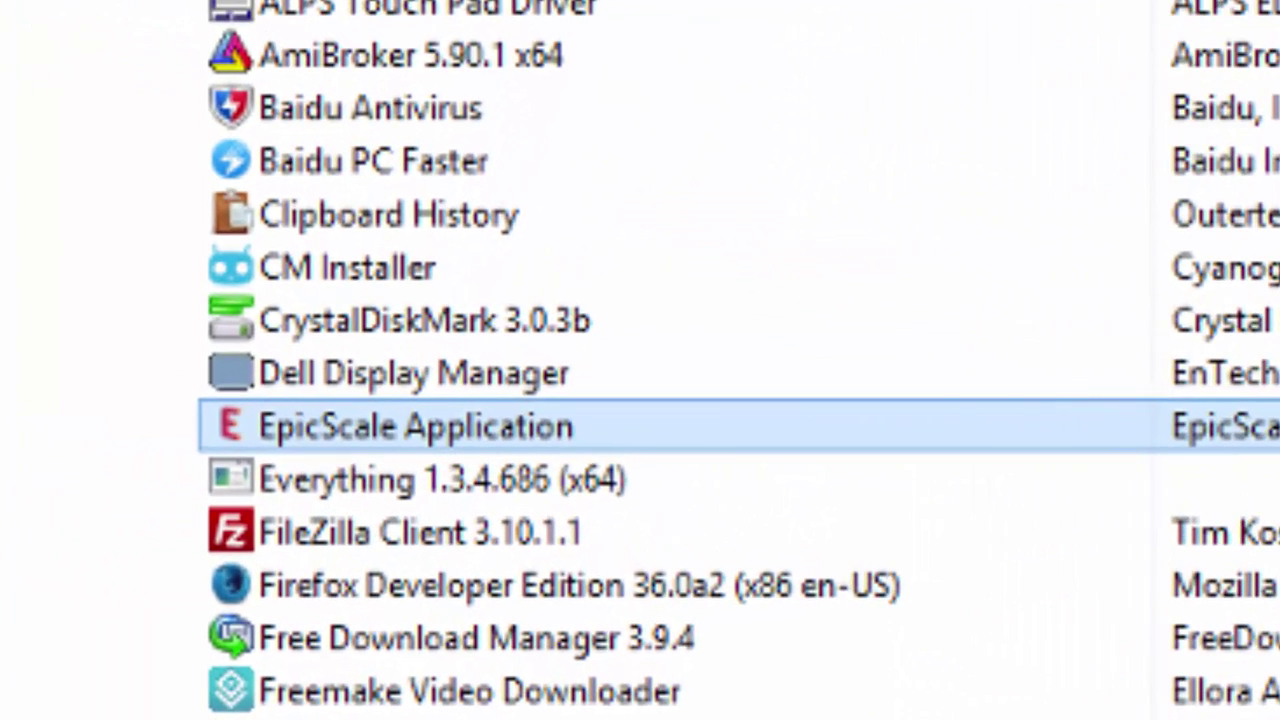
{"action": "right_click", "coordinate": [400, 404]}
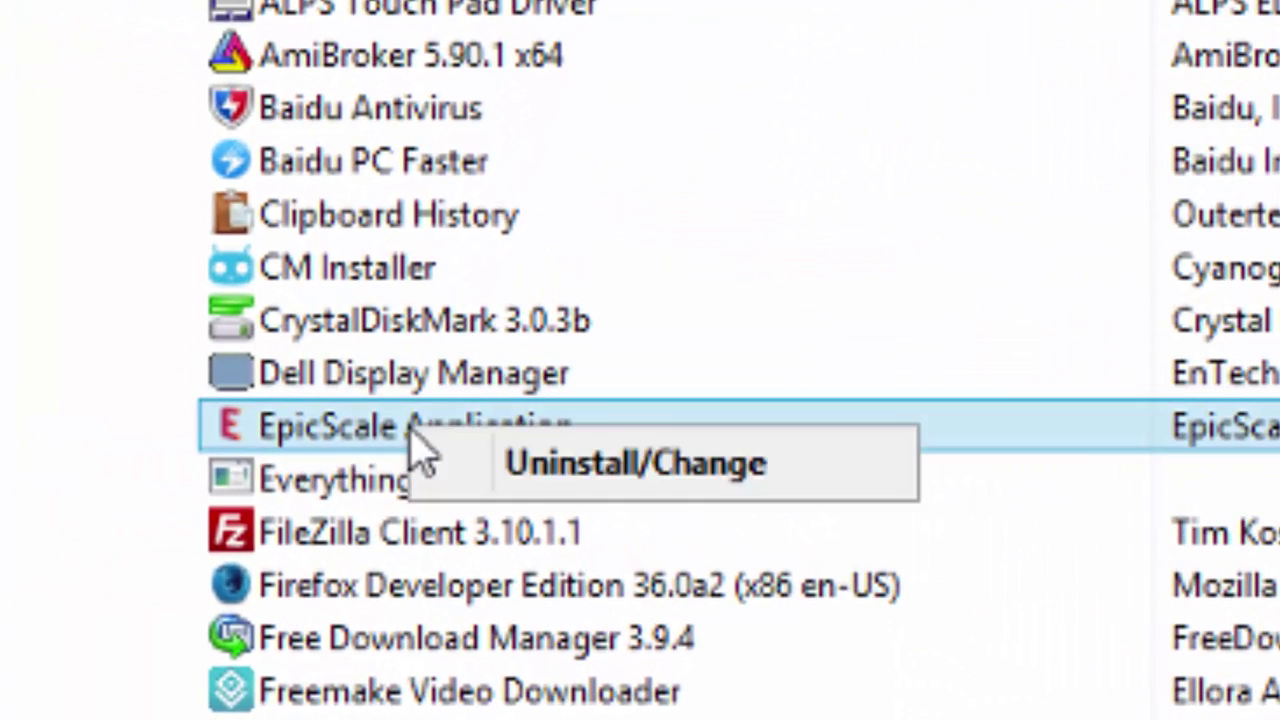
{"action": "left_click", "coordinate": [531, 490]}
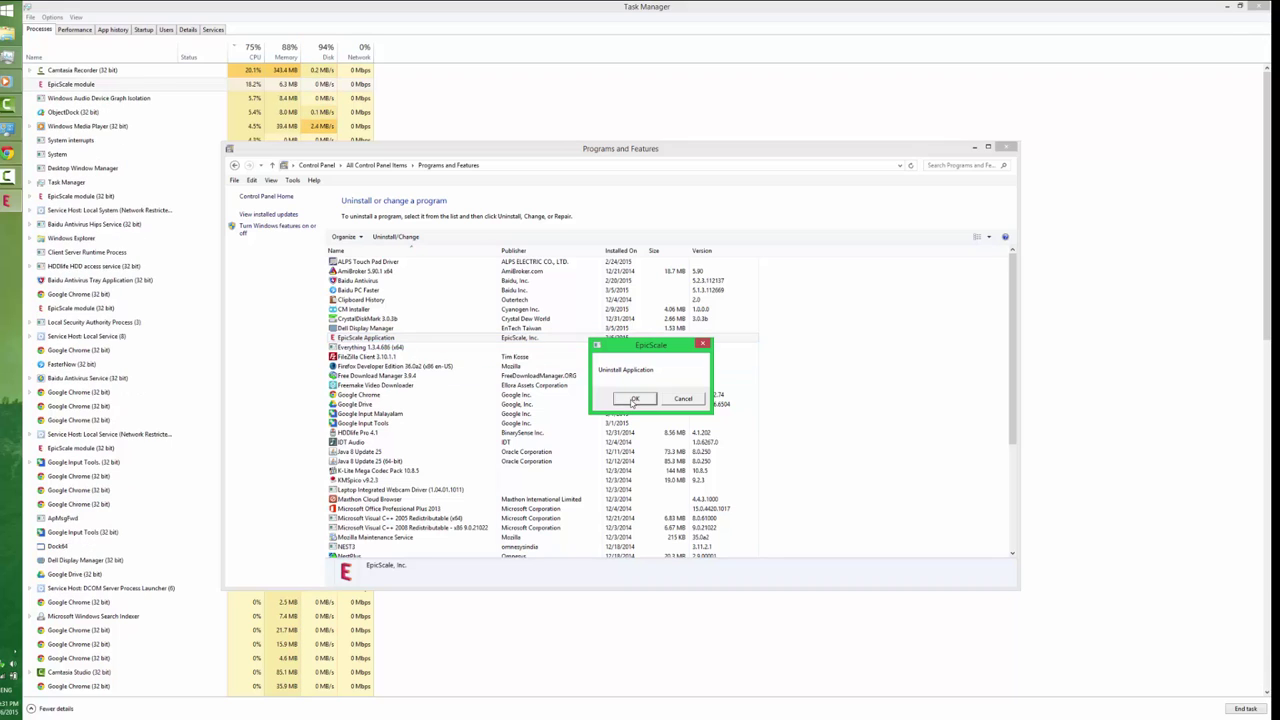
{"action": "left_click", "coordinate": [632, 399]}
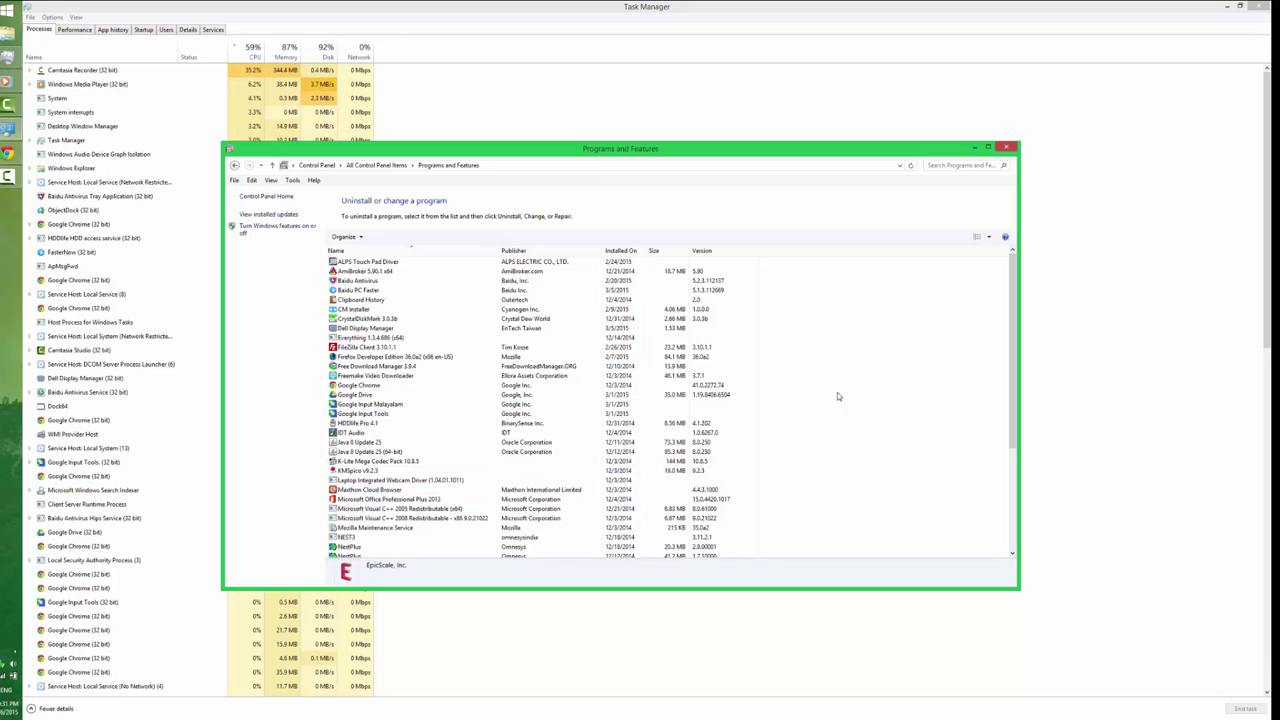
Scan Task Manager's Processes list down and back up to confirm no EpicScale entries remain.
{"action": "left_click", "coordinate": [122, 312]}
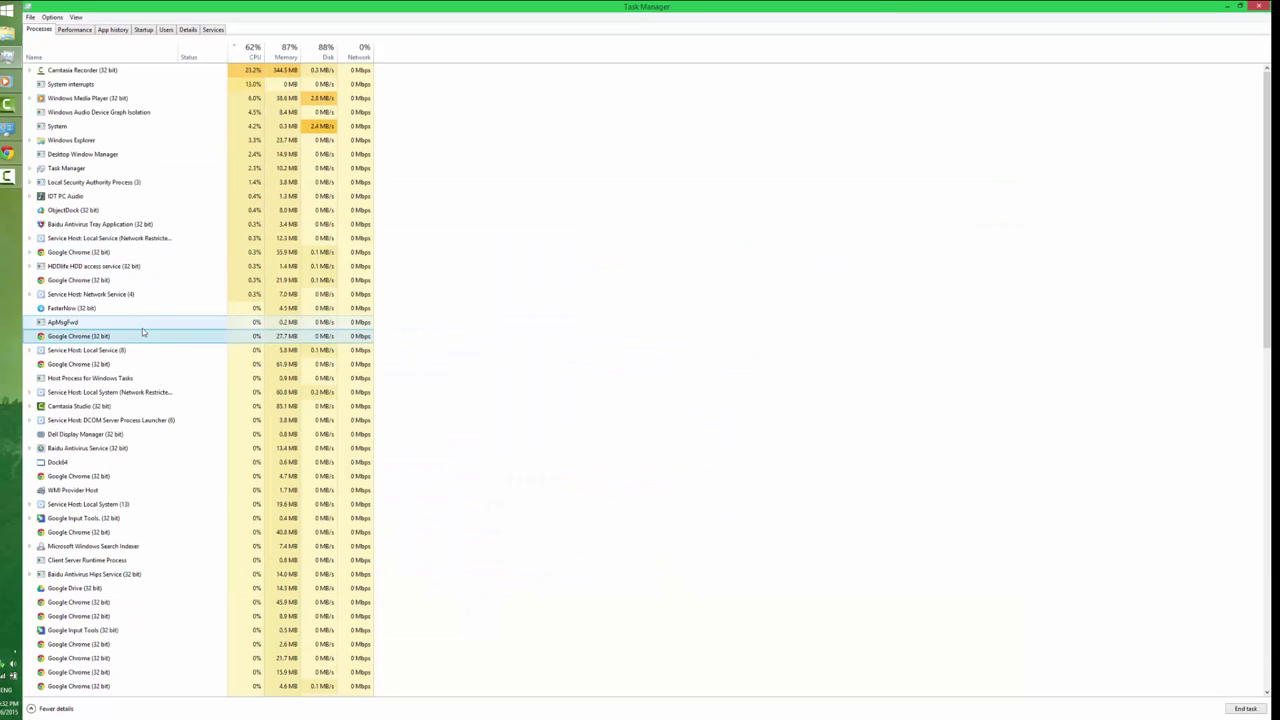
{"action": "scroll", "coordinate": [229, 357], "scroll_direction": "down", "scroll_amount": 1}
{"action": "scroll", "coordinate": [210, 380], "scroll_direction": "down", "scroll_amount": 3}
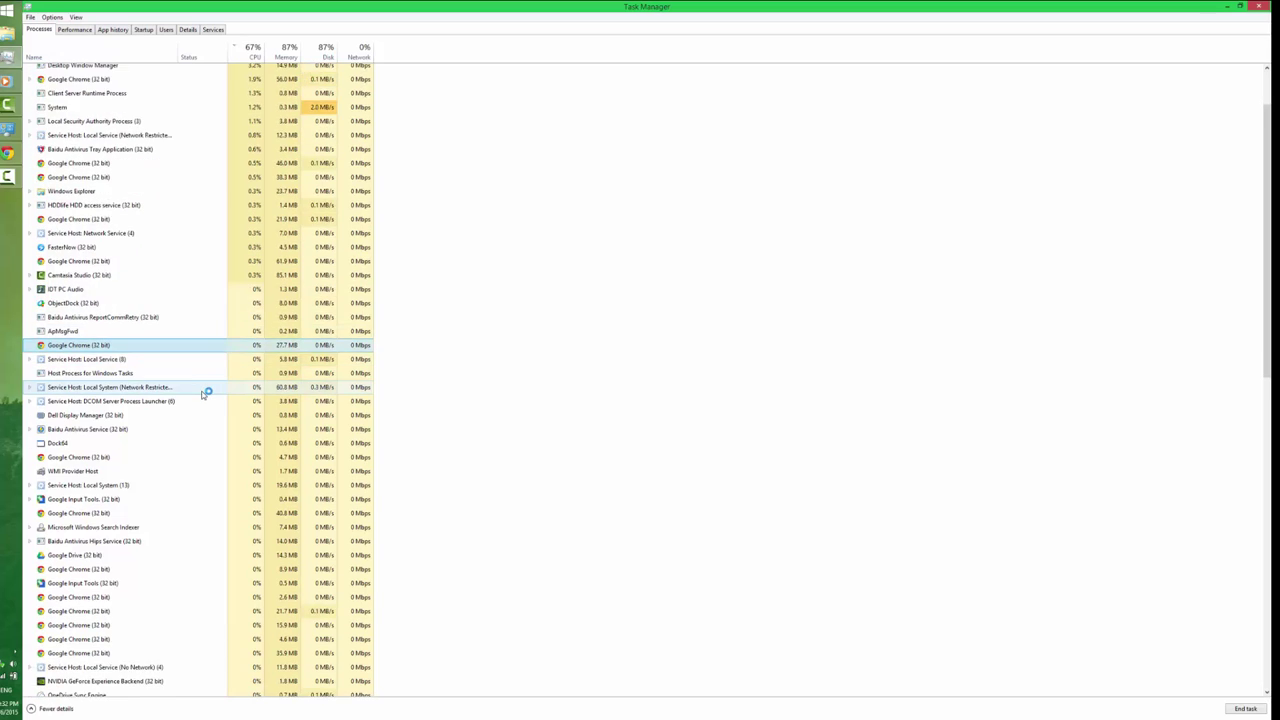
{"action": "scroll", "coordinate": [202, 393], "scroll_direction": "down", "scroll_amount": 5}
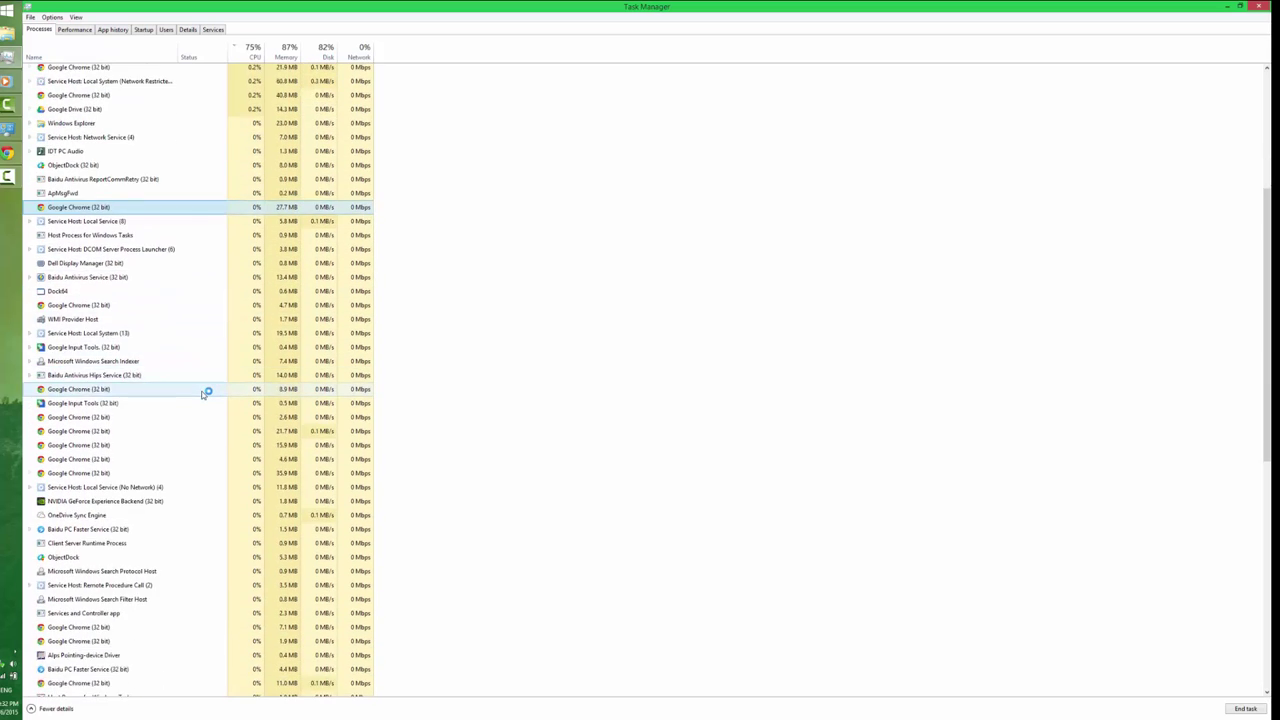
{"action": "scroll", "coordinate": [202, 393], "scroll_direction": "up", "scroll_amount": 5}
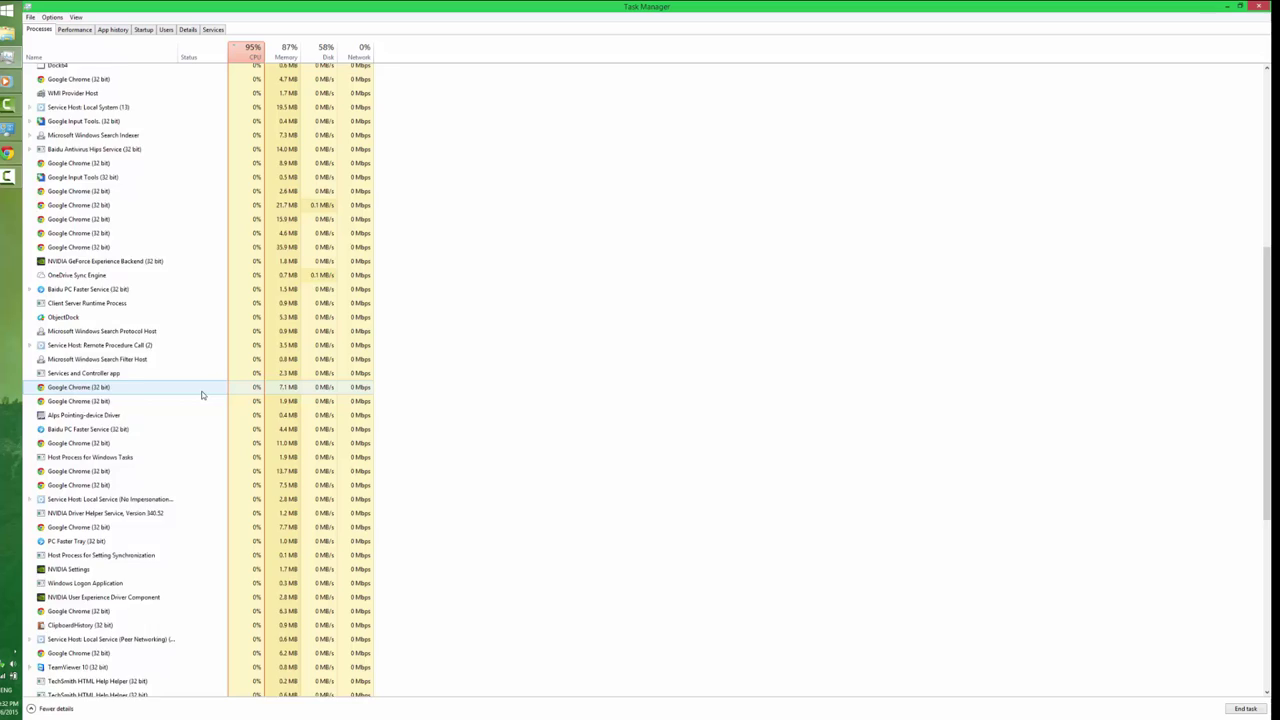
{"action": "scroll", "coordinate": [202, 394], "scroll_direction": "up", "scroll_amount": 2}
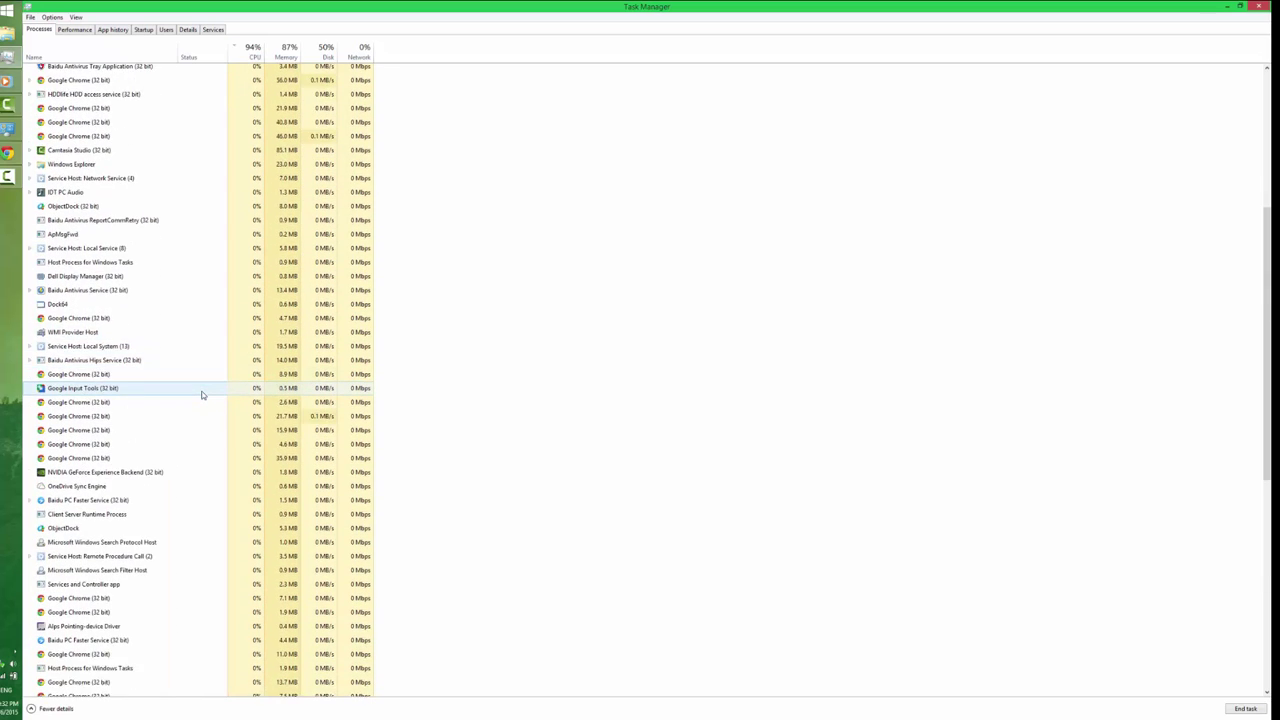
{"action": "scroll", "coordinate": [202, 393], "scroll_direction": "up", "scroll_amount": 5}
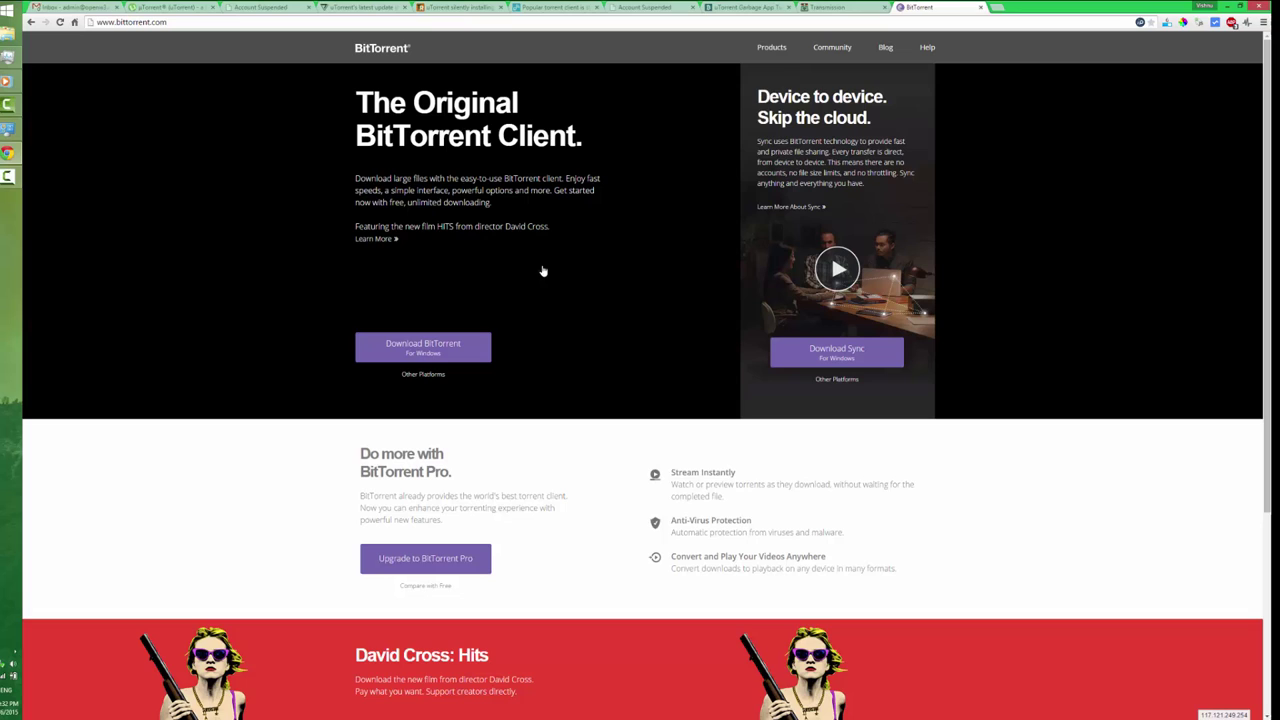
Switch to the Transmission tab and highlight its transmissionbt.com address.
{"action": "left_click", "coordinate": [832, 12]}
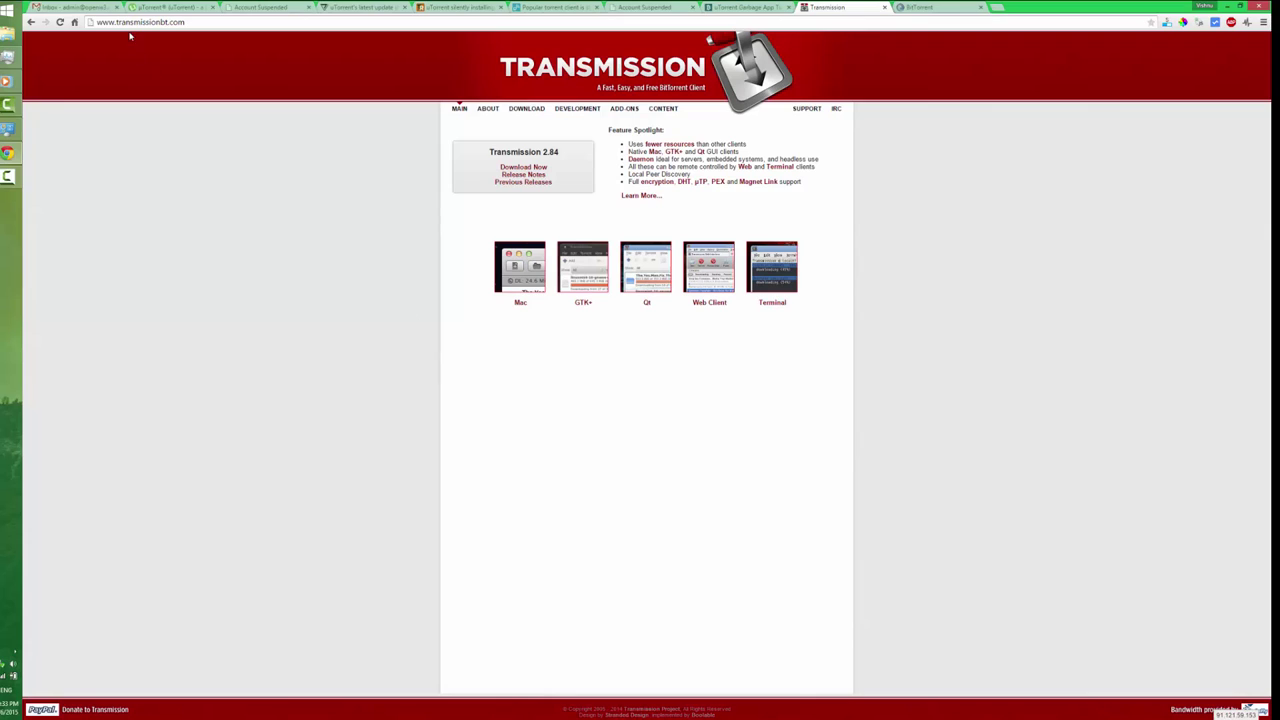
{"action": "left_click", "coordinate": [223, 22], "text": "shift"}
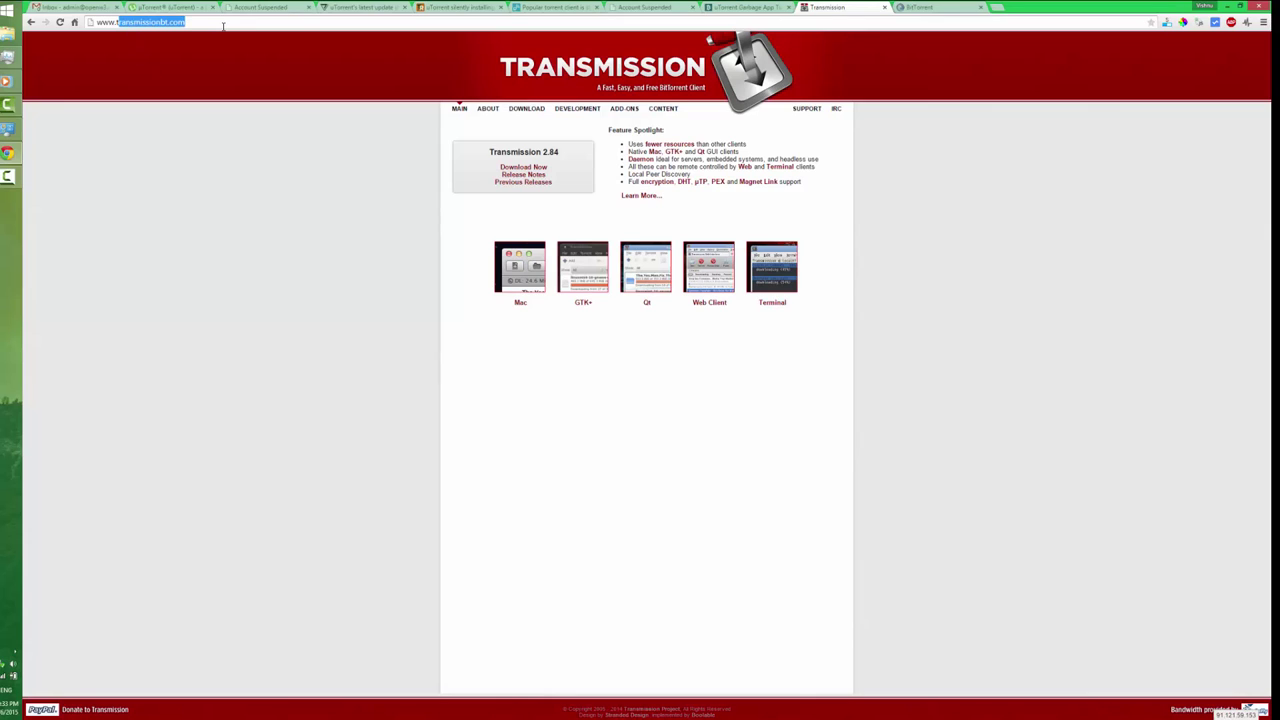